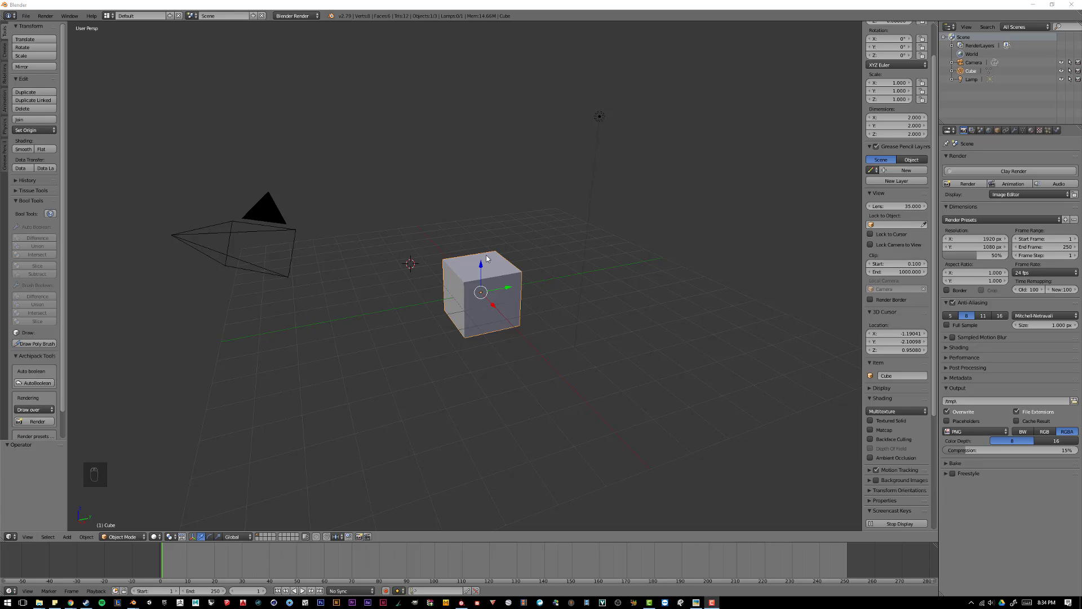
- Download bookGen_0_6.zip from the BookGen page in Chrome
{"action": "middle_click_drag", "start_coordinate": [487, 258], "coordinate": [457, 243]}
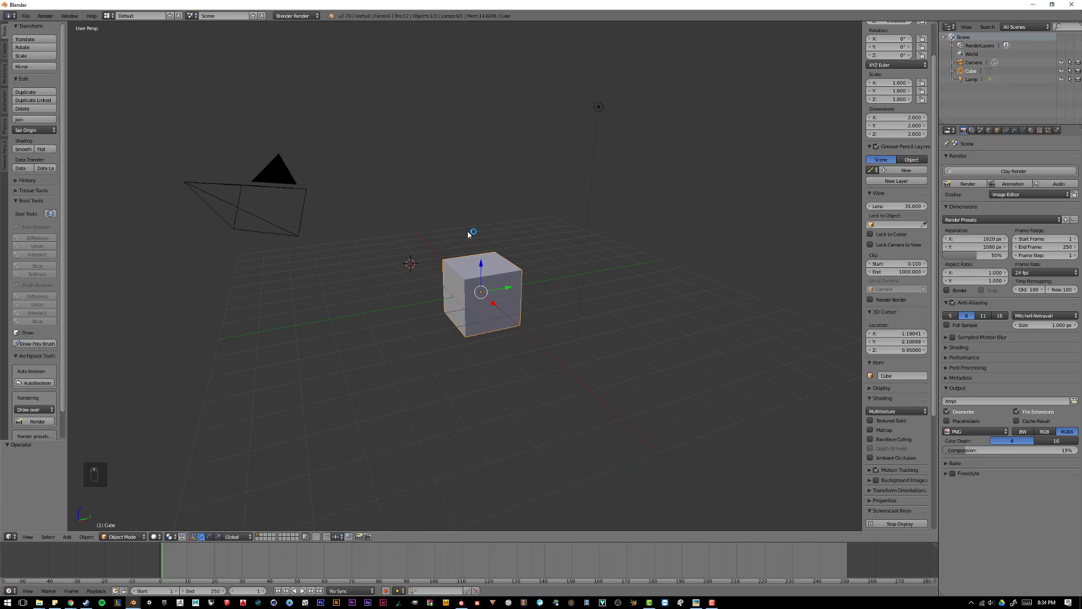
{"action": "mouse_move", "coordinate": [70, 604]}
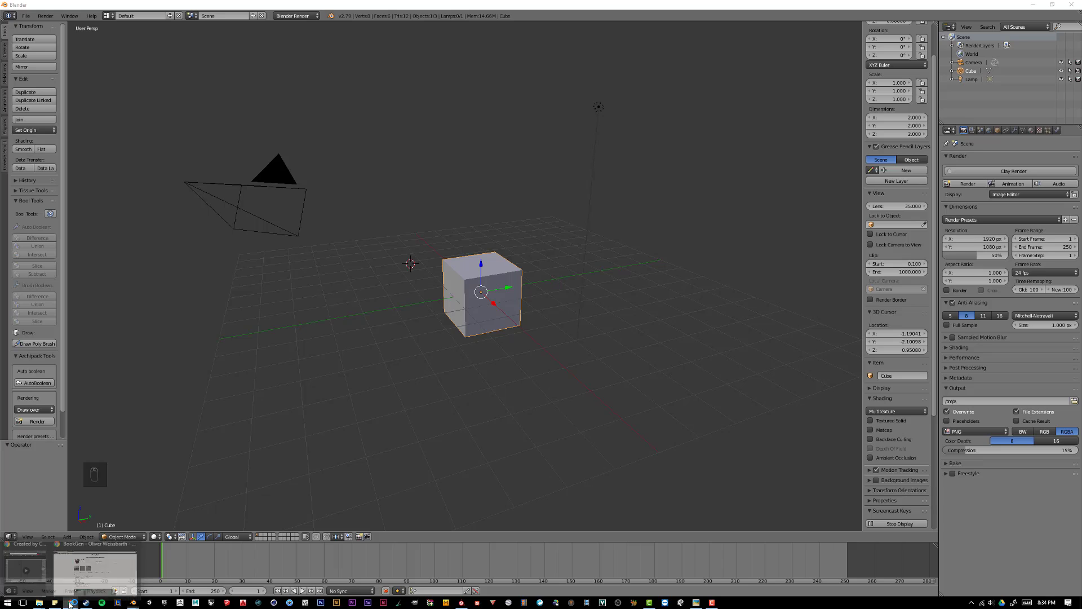
{"action": "left_click", "coordinate": [79, 559]}
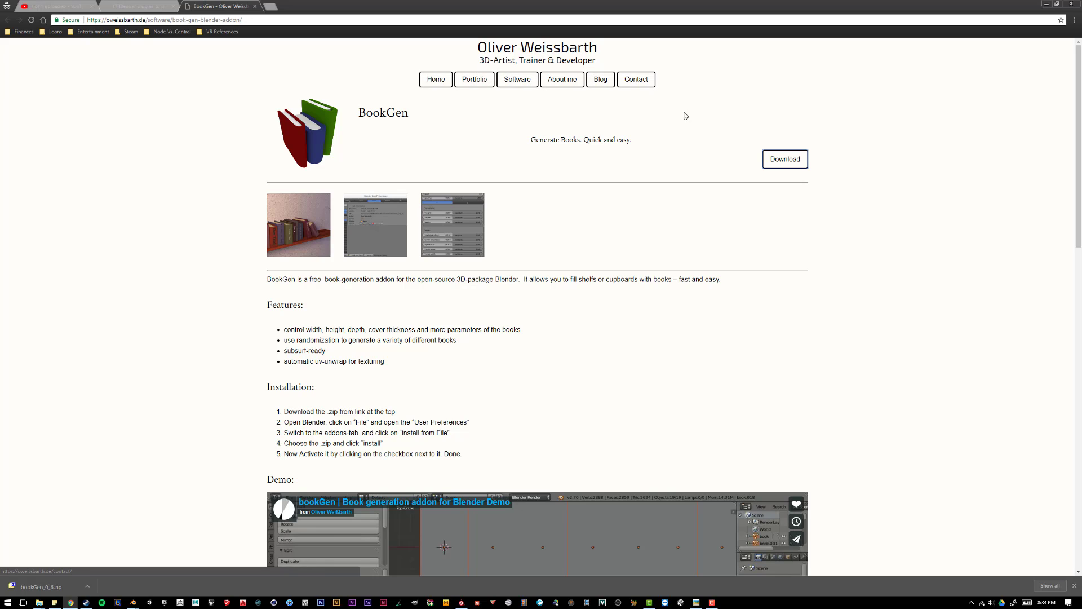
{"action": "left_click", "coordinate": [771, 160]}
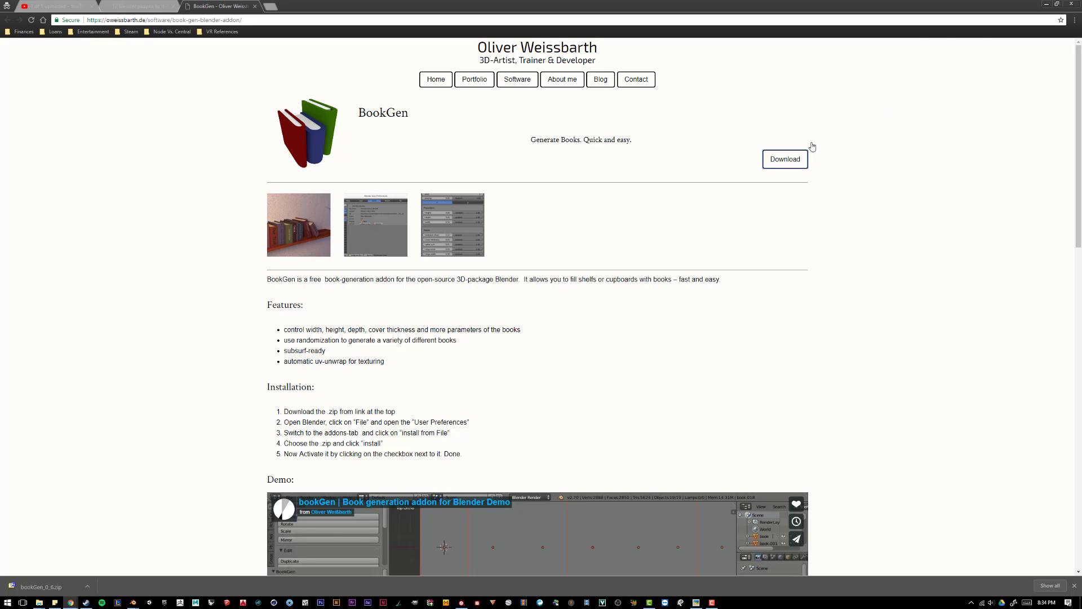
- Back in Blender, move the 3D cursor to about (-5.99, -8.78, 5.82)
{"action": "left_click", "coordinate": [1046, 4]}
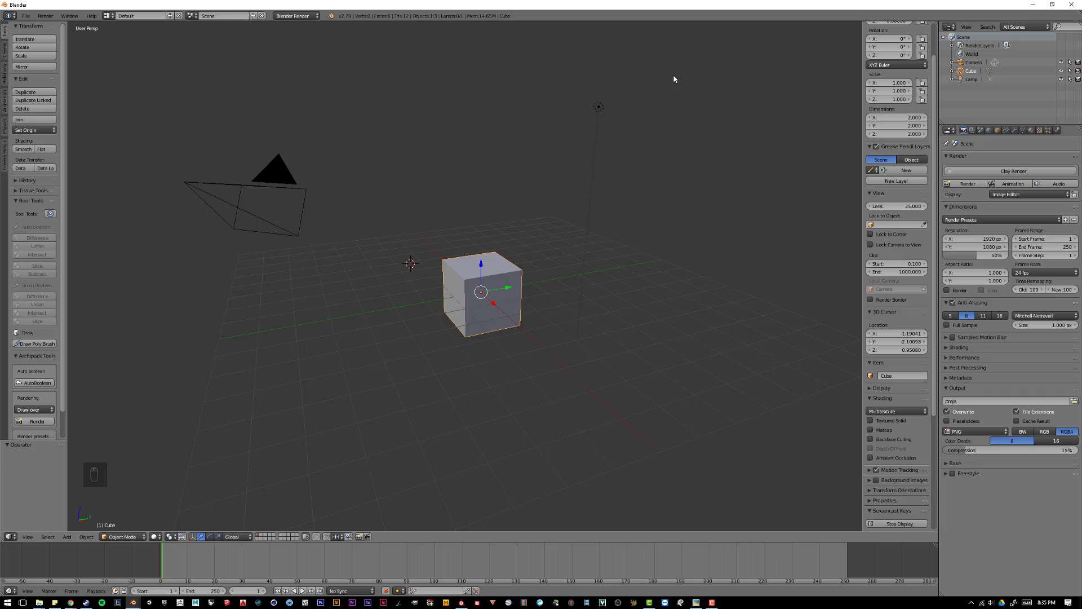
{"action": "left_click", "coordinate": [525, 165]}
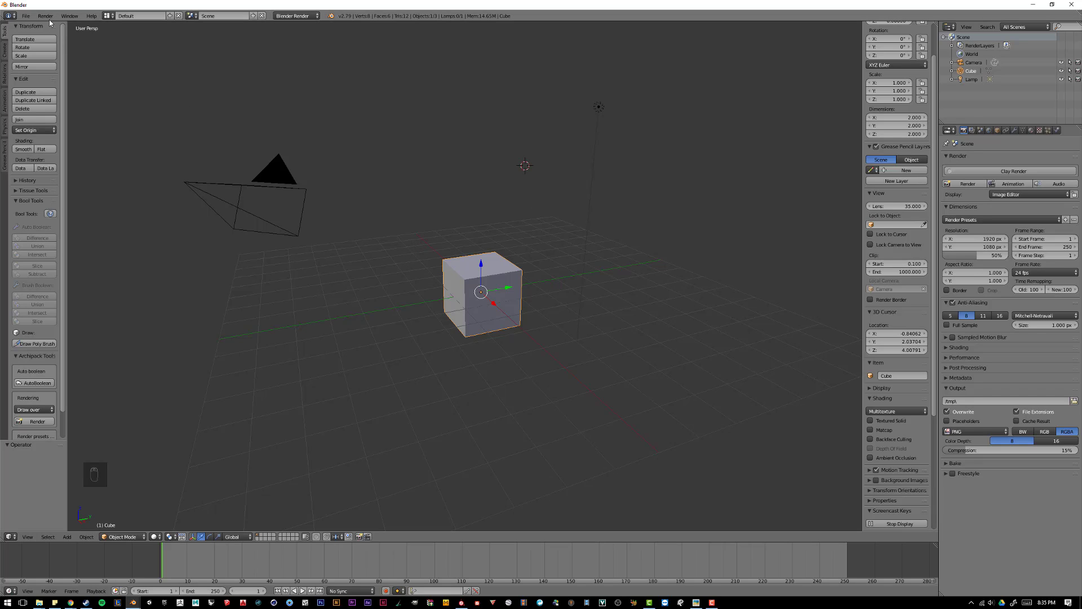
{"action": "left_click", "coordinate": [26, 17]}
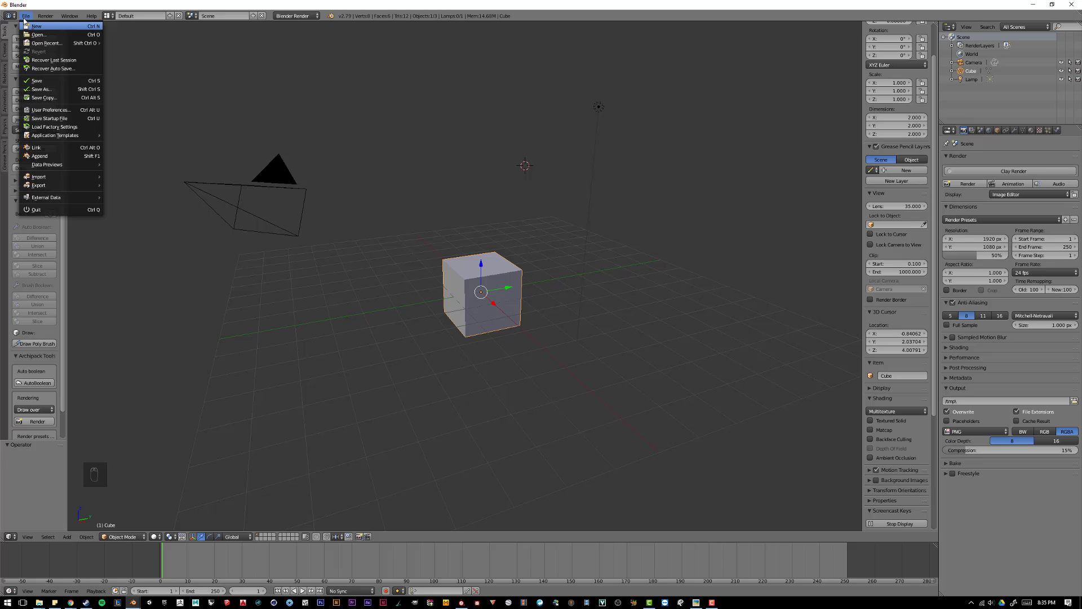
{"action": "mouse_move", "coordinate": [72, 15]}
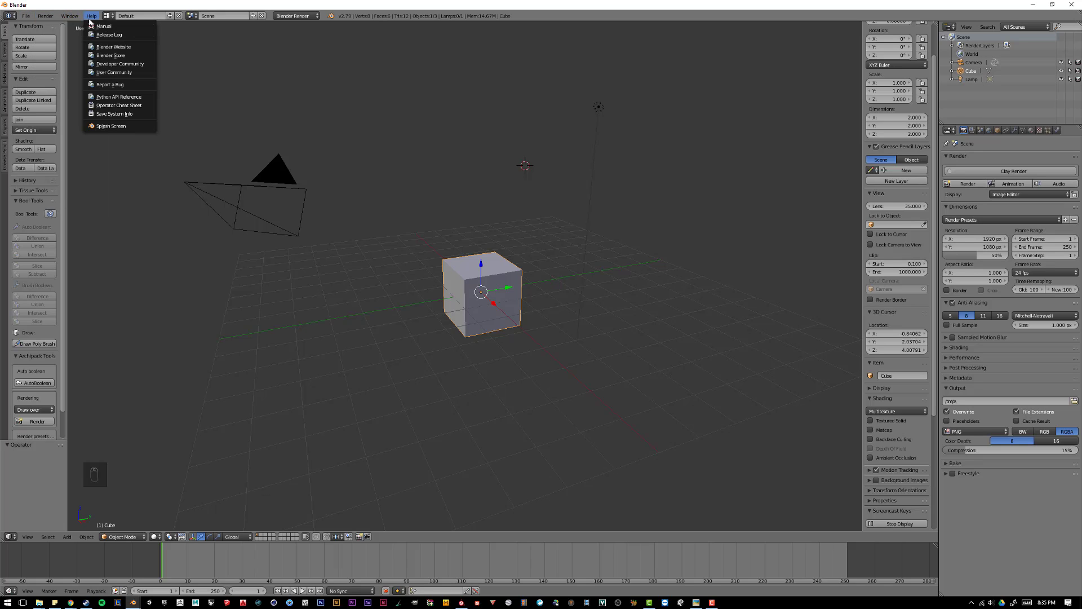
{"action": "mouse_move", "coordinate": [26, 16]}
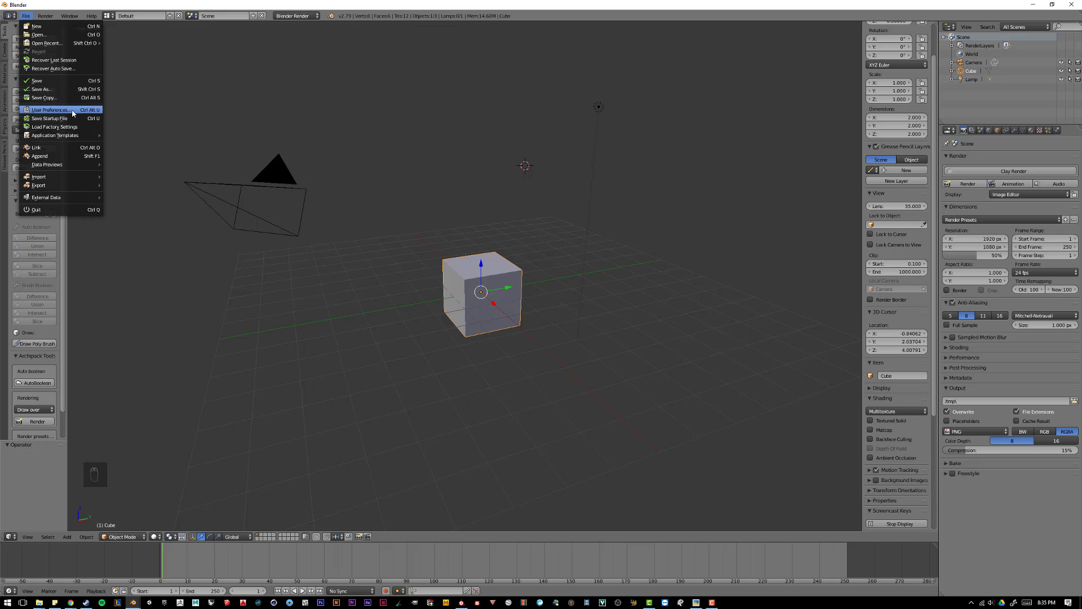
{"action": "left_click", "coordinate": [174, 112]}
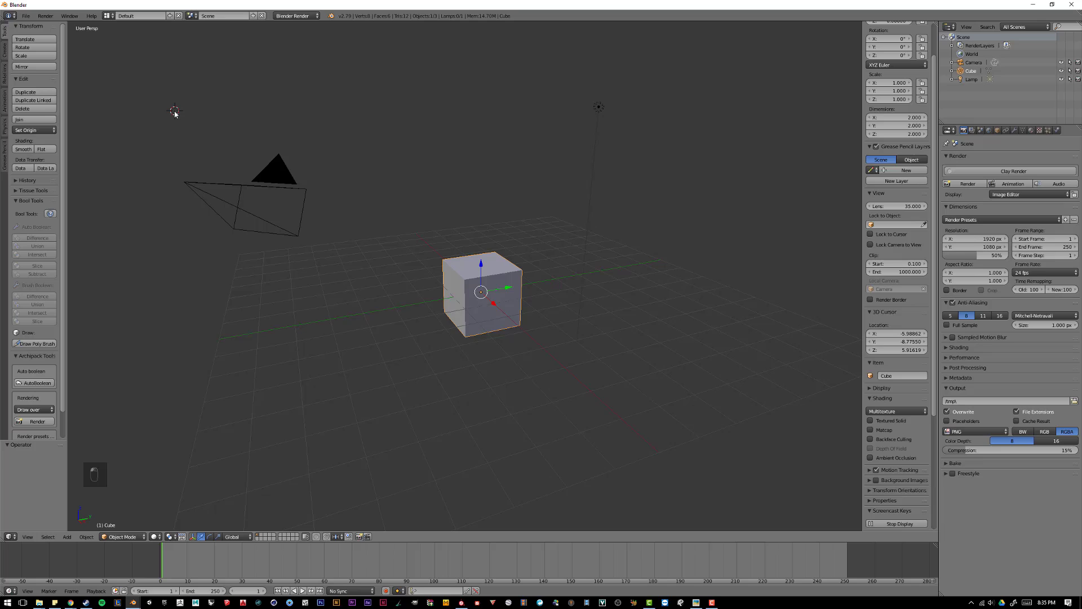
- Open User Preferences with Ctrl+Alt+U and list all add-ons with the BookGen filter cleared
{"action": "key", "text": "ctrl+alt+u"}
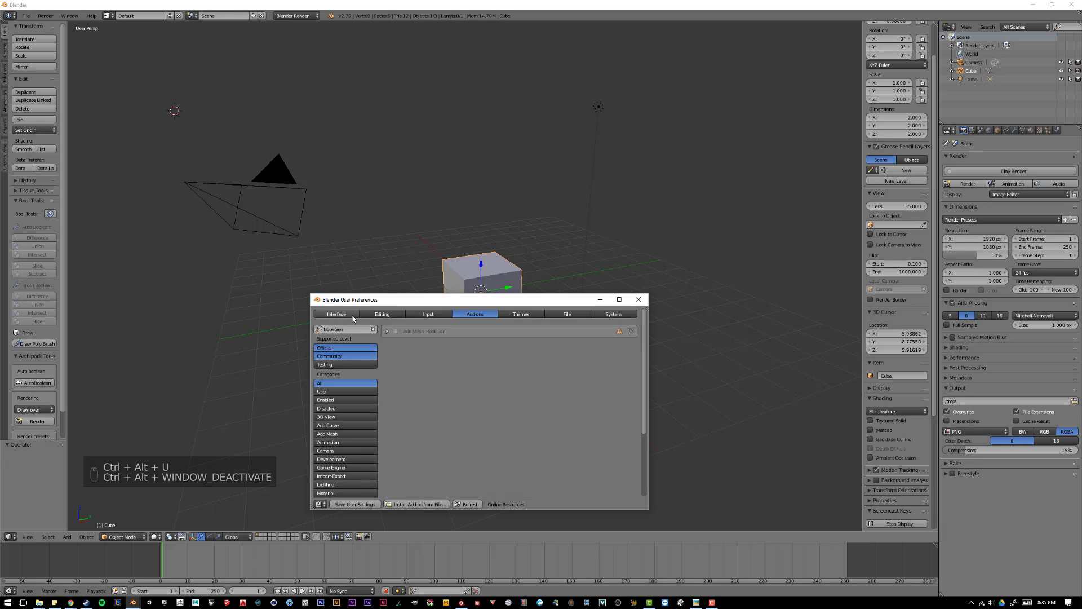
{"action": "left_click_drag", "start_coordinate": [389, 300], "coordinate": [385, 191]}
{"action": "left_click", "coordinate": [338, 205]}
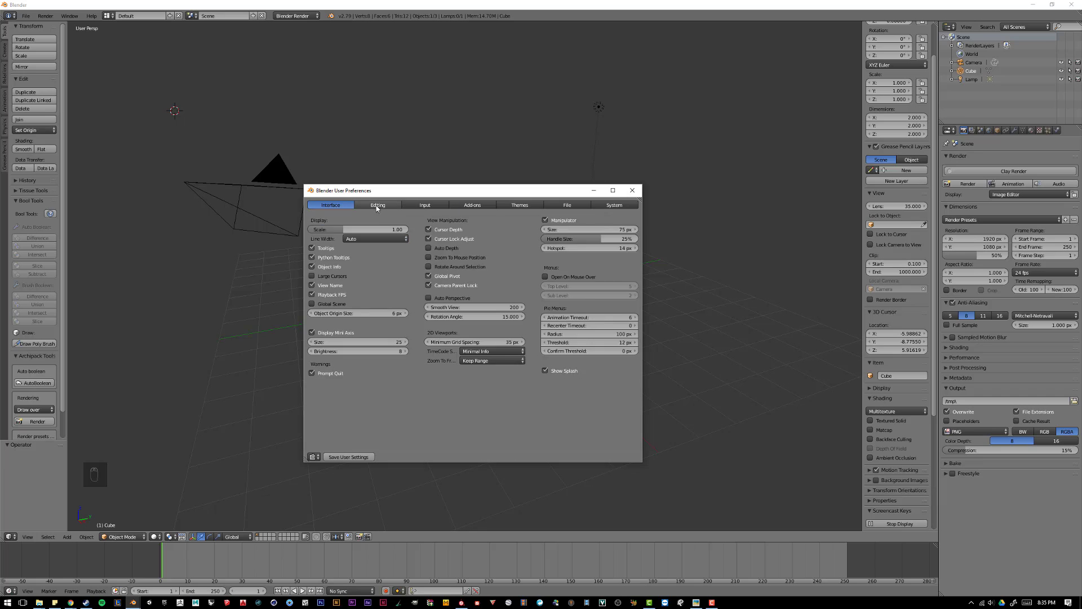
{"action": "left_click", "coordinate": [377, 207]}
{"action": "left_click", "coordinate": [424, 207]}
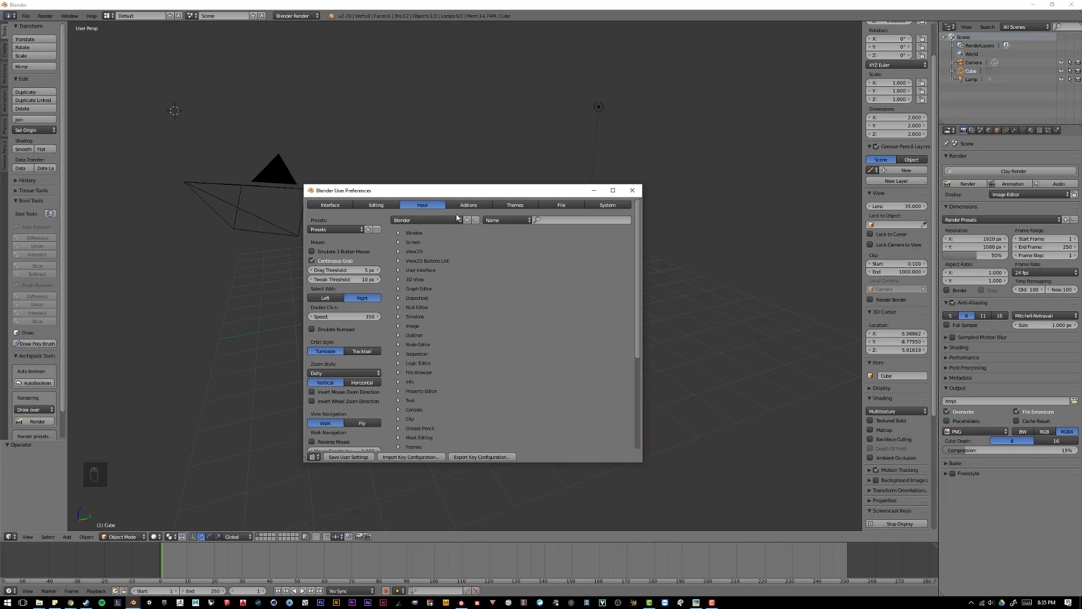
{"action": "left_click", "coordinate": [474, 206]}
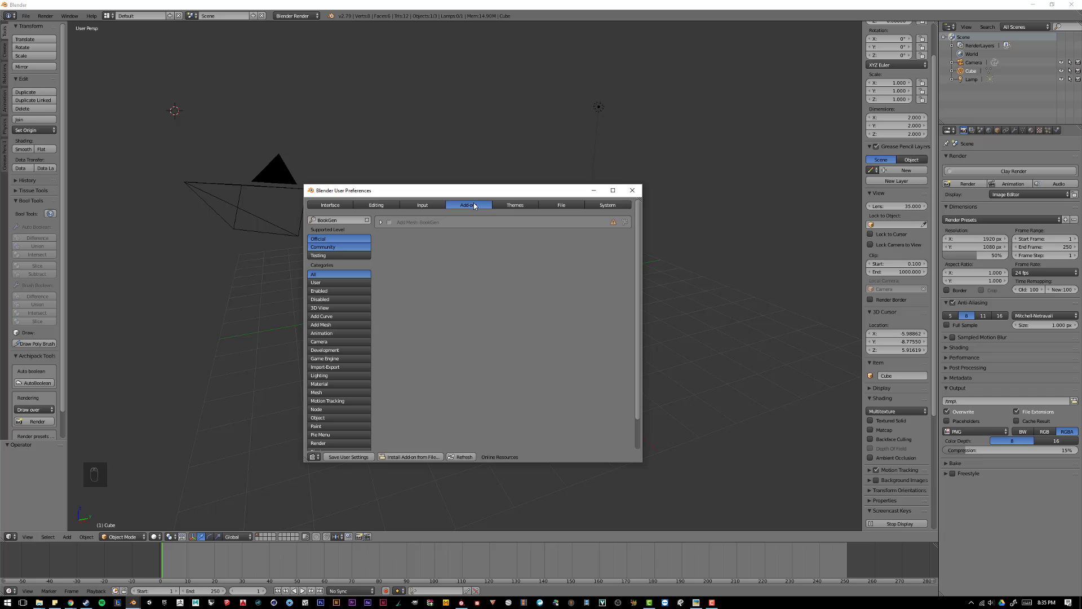
{"action": "left_click", "coordinate": [367, 220]}
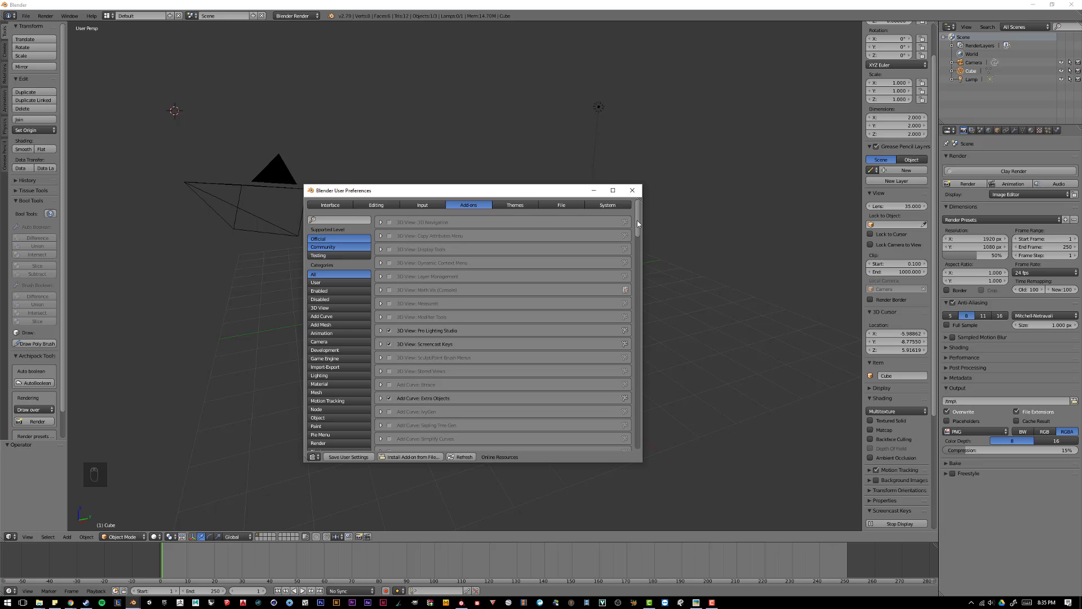
- Scroll down through the add-on list and back up to the top
{"action": "scroll", "coordinate": [590, 229], "scroll_direction": "down", "scroll_amount": 8}
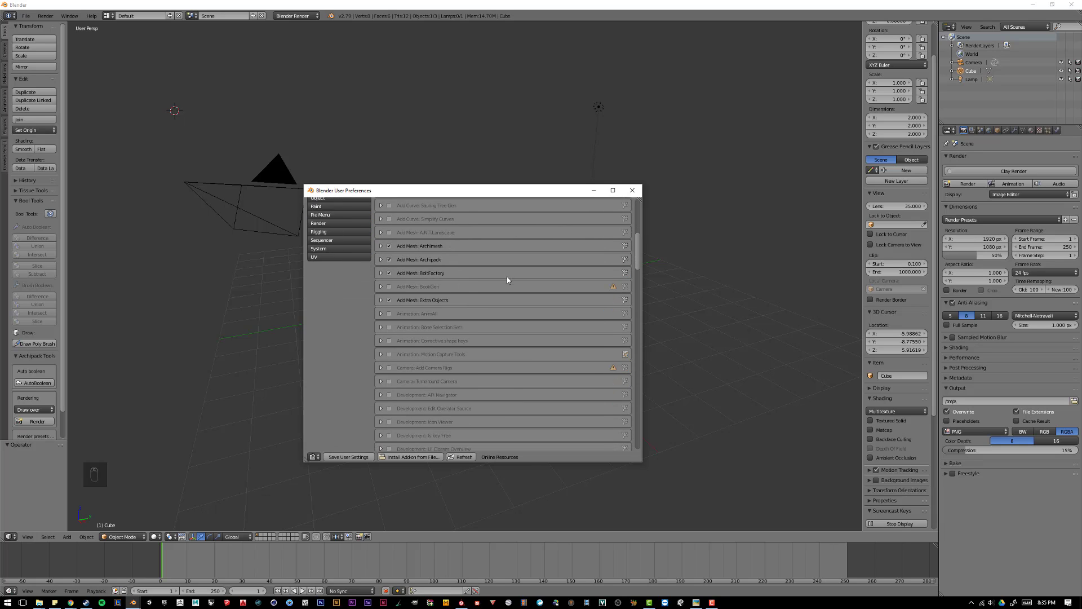
{"action": "scroll", "coordinate": [506, 276], "scroll_direction": "down", "scroll_amount": 15}
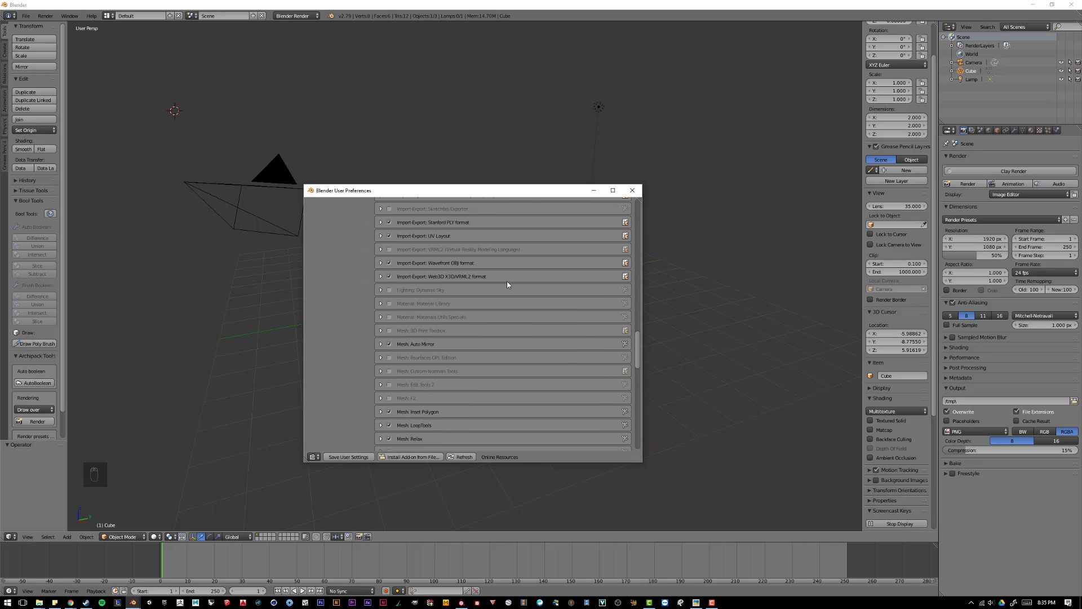
{"action": "scroll", "coordinate": [506, 281], "scroll_direction": "down", "scroll_amount": 15}
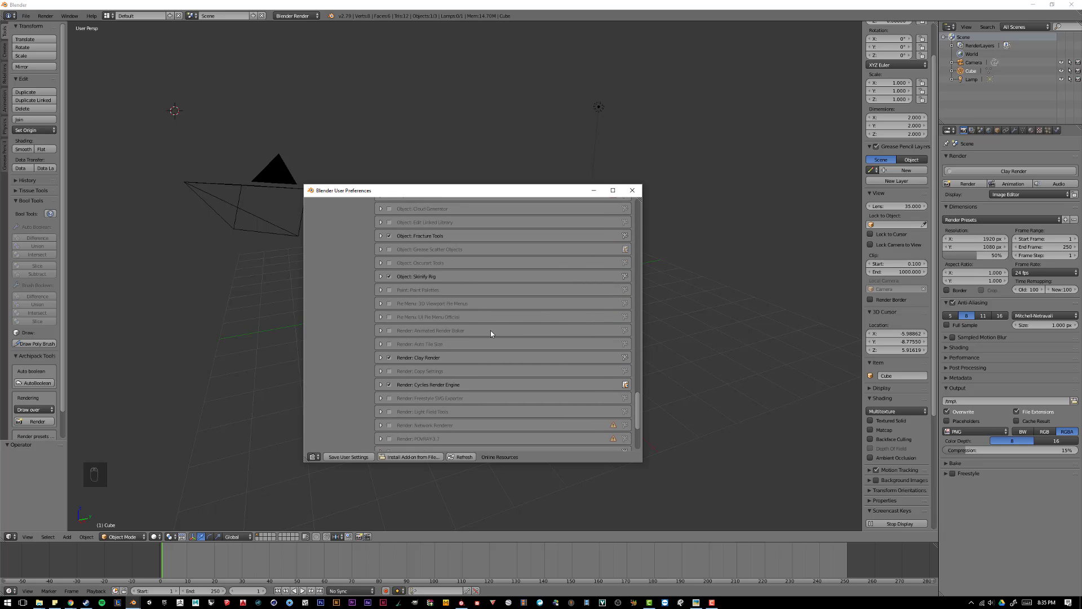
{"action": "scroll", "coordinate": [485, 341], "scroll_direction": "down", "scroll_amount": 2}
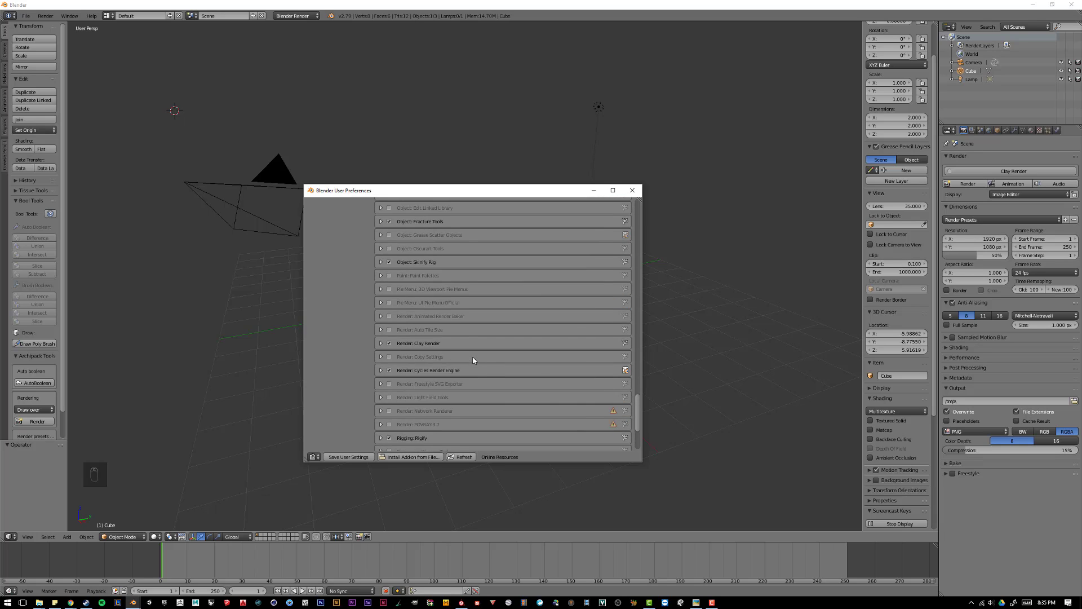
{"action": "scroll", "coordinate": [473, 361], "scroll_direction": "up", "scroll_amount": 10}
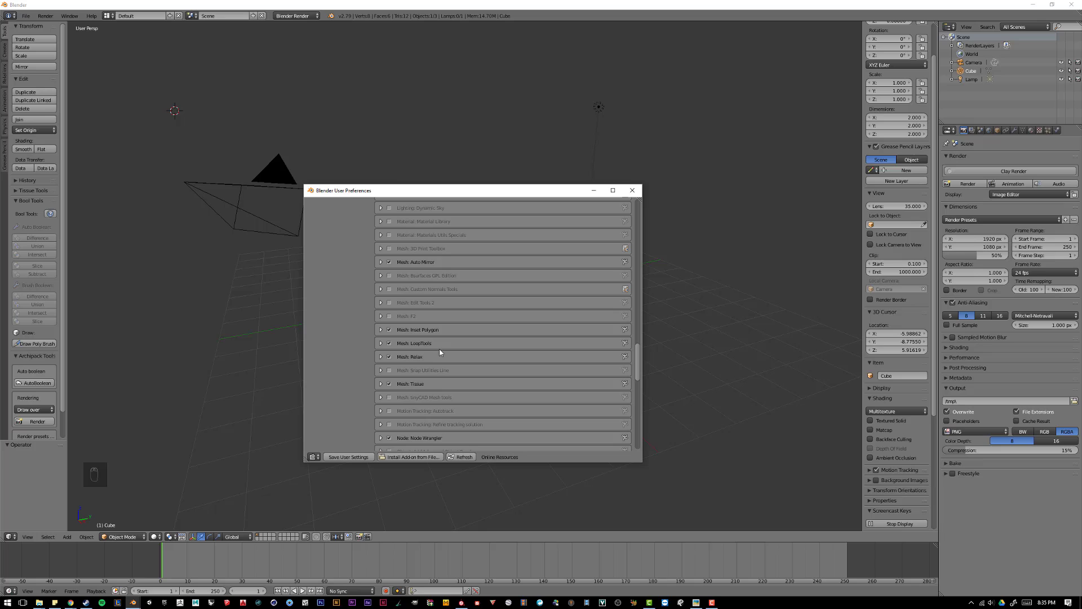
{"action": "scroll", "coordinate": [440, 350], "scroll_direction": "up", "scroll_amount": 7}
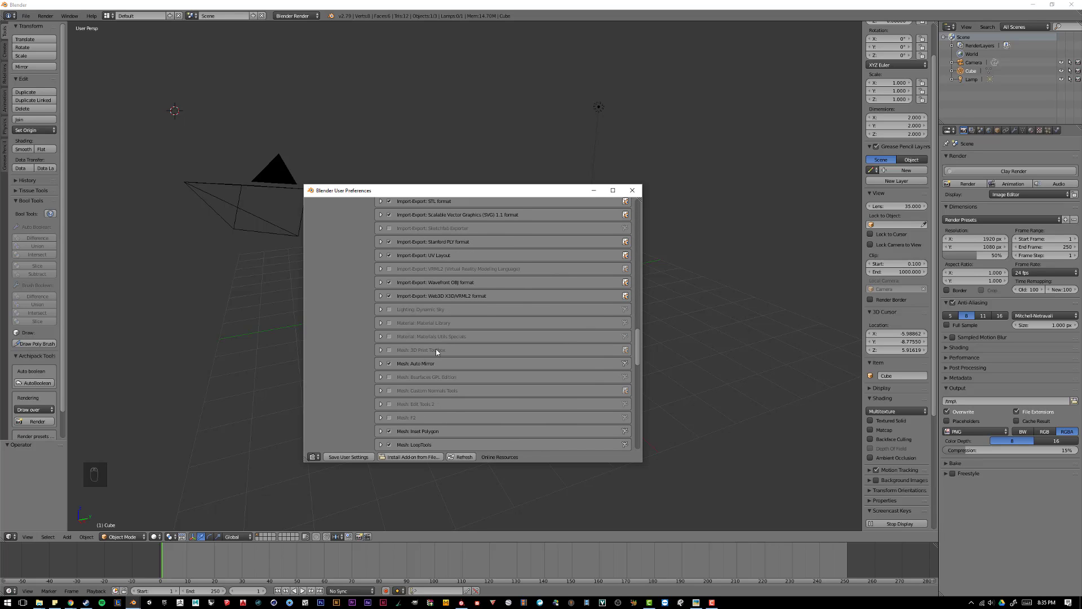
{"action": "scroll", "coordinate": [436, 348], "scroll_direction": "up", "scroll_amount": 1}
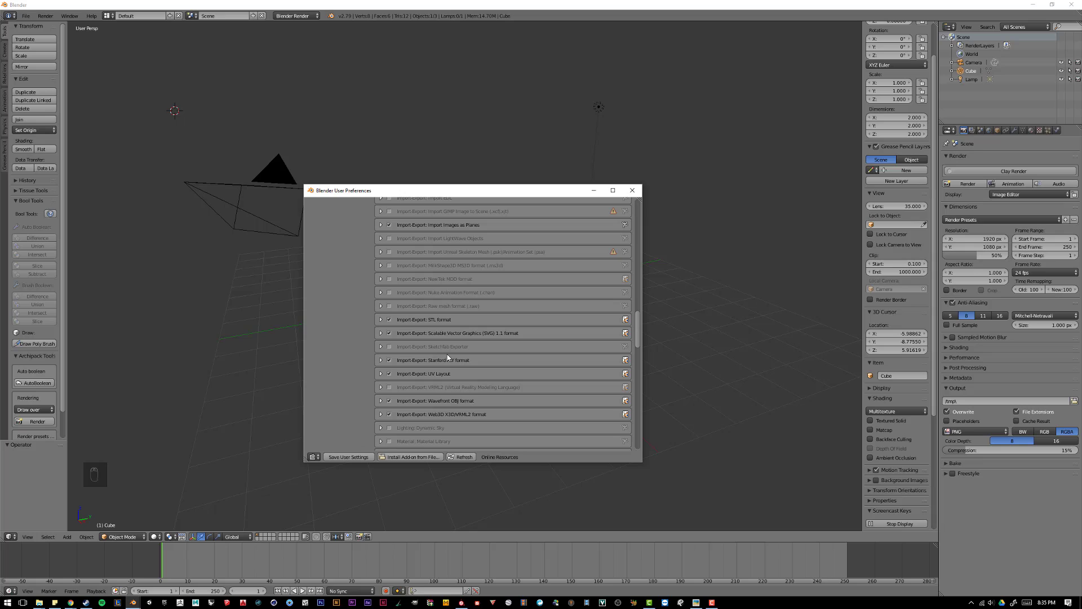
{"action": "scroll", "coordinate": [448, 356], "scroll_direction": "up", "scroll_amount": 2}
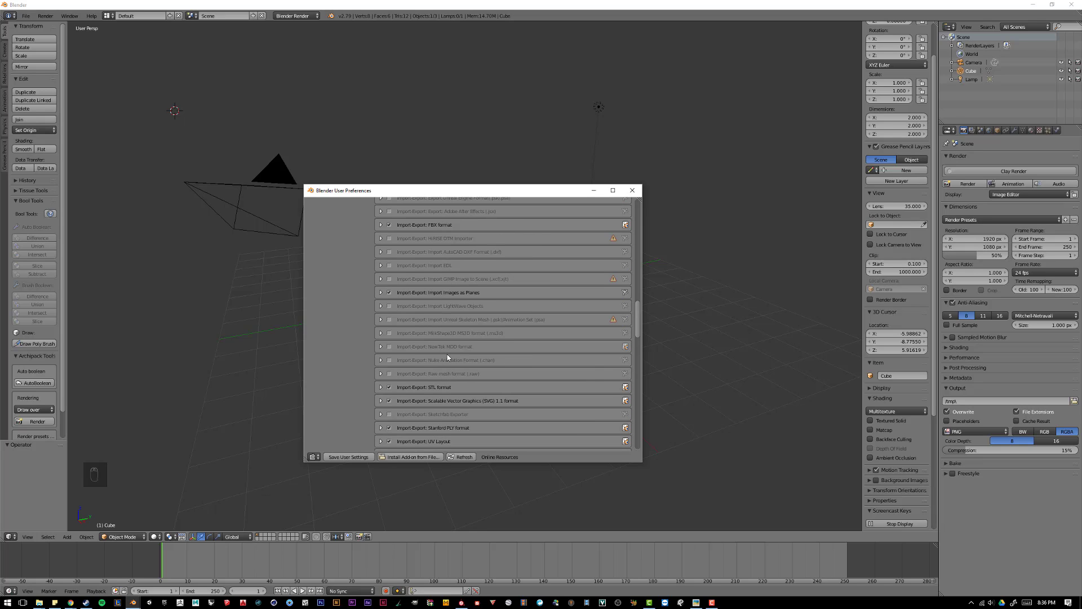
{"action": "scroll", "coordinate": [445, 346], "scroll_direction": "up", "scroll_amount": 1}
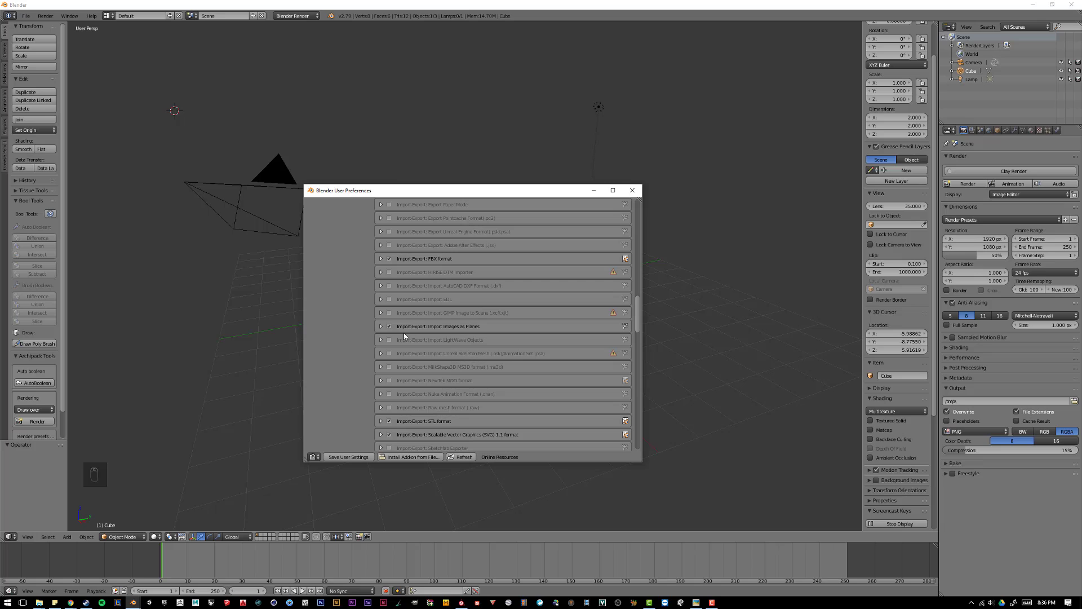
{"action": "scroll", "coordinate": [411, 309], "scroll_direction": "up", "scroll_amount": 1}
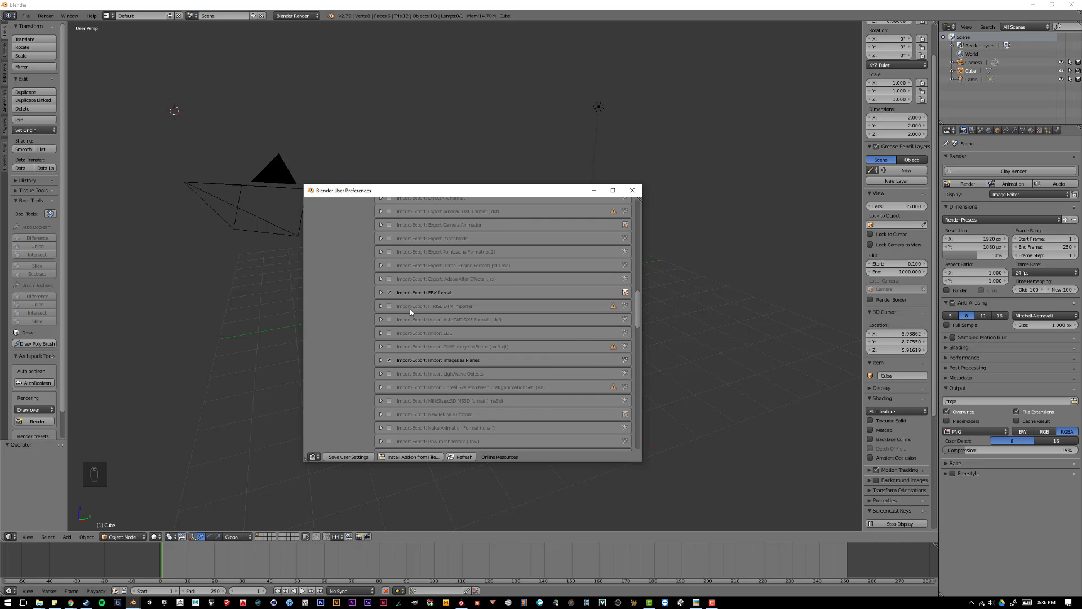
{"action": "scroll", "coordinate": [434, 317], "scroll_direction": "up", "scroll_amount": 2}
{"action": "scroll", "coordinate": [441, 316], "scroll_direction": "up", "scroll_amount": 20}
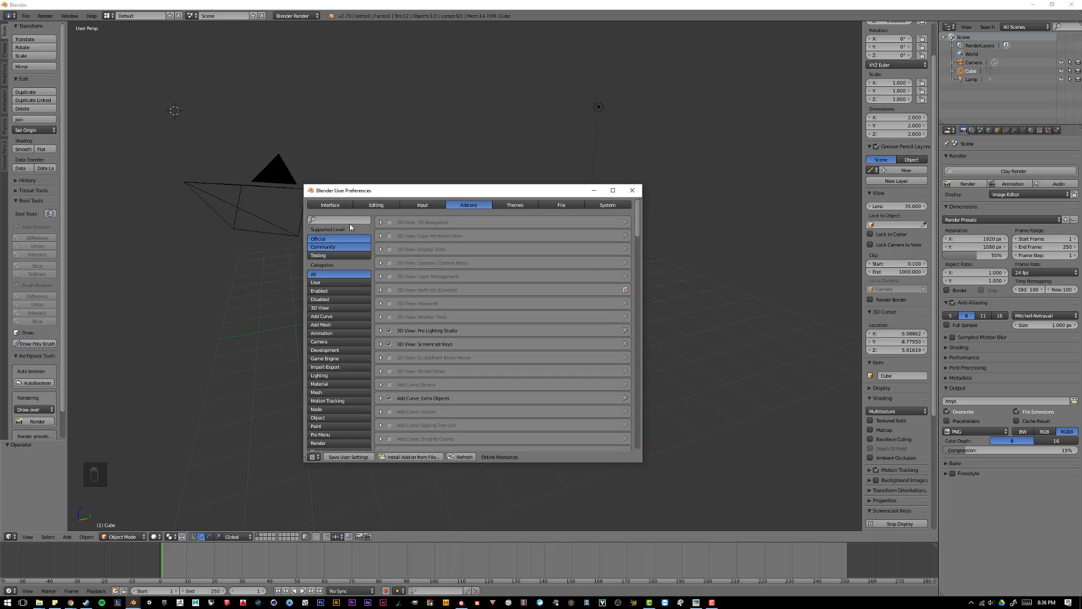
- Install the add-on from the file bookGen_0_6.zip
{"action": "left_click", "coordinate": [343, 221]}
{"action": "left_click", "coordinate": [414, 457]}
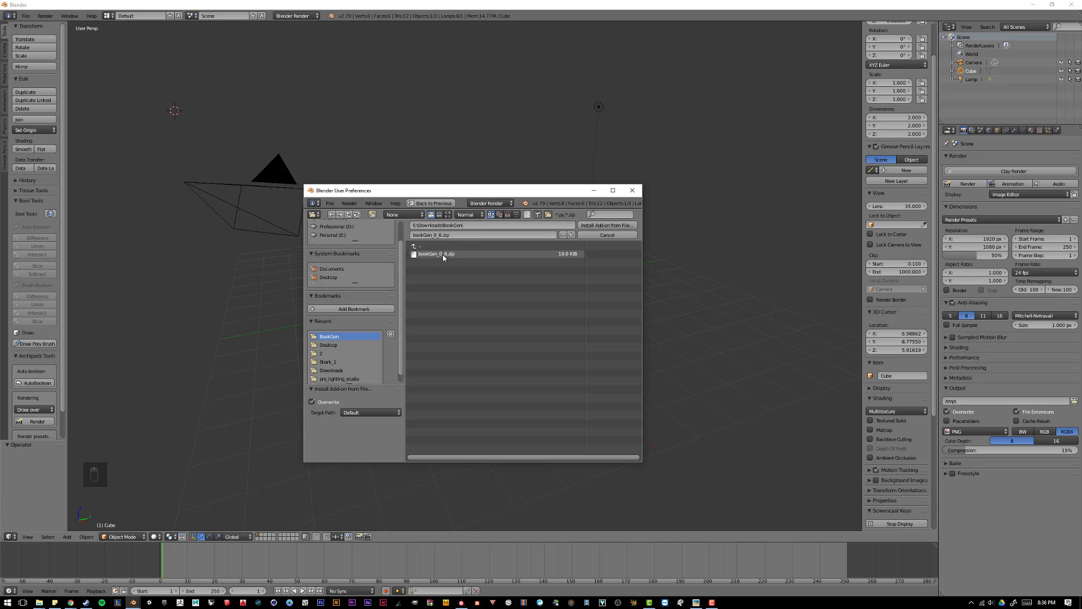
{"action": "double_click", "coordinate": [442, 255]}
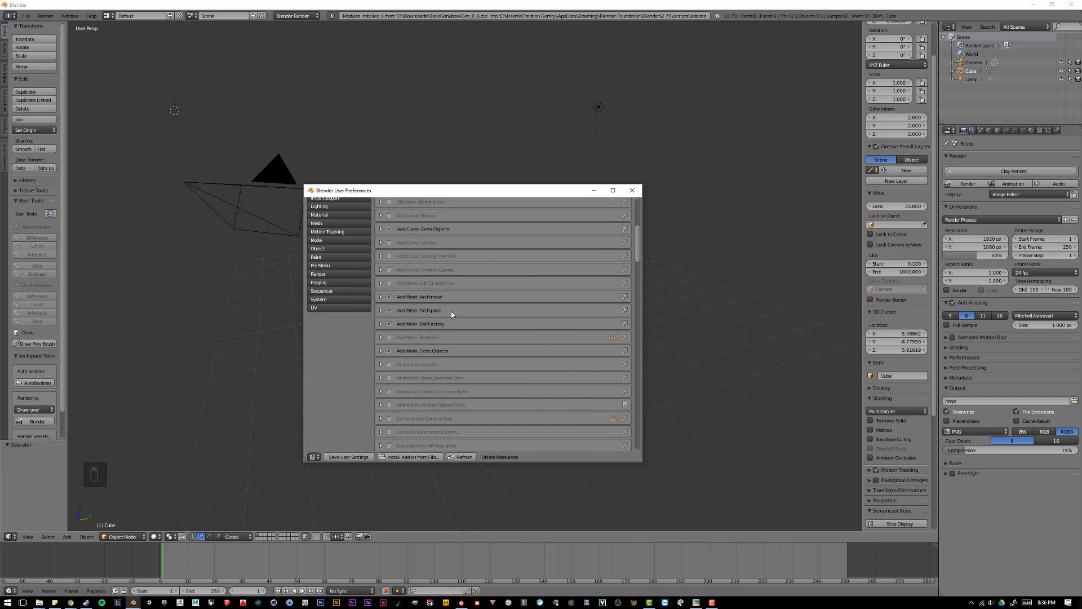
- Filter add-ons by 'boo', enable Add Mesh: BookGen and save the user settings
{"action": "left_click", "coordinate": [326, 222]}
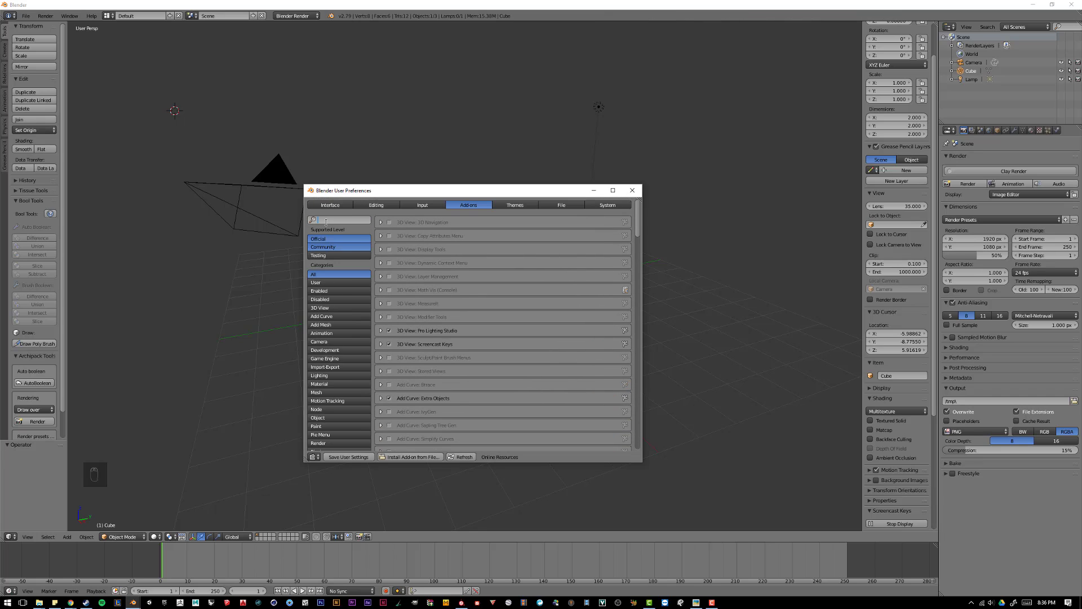
{"action": "type", "text": "book"}
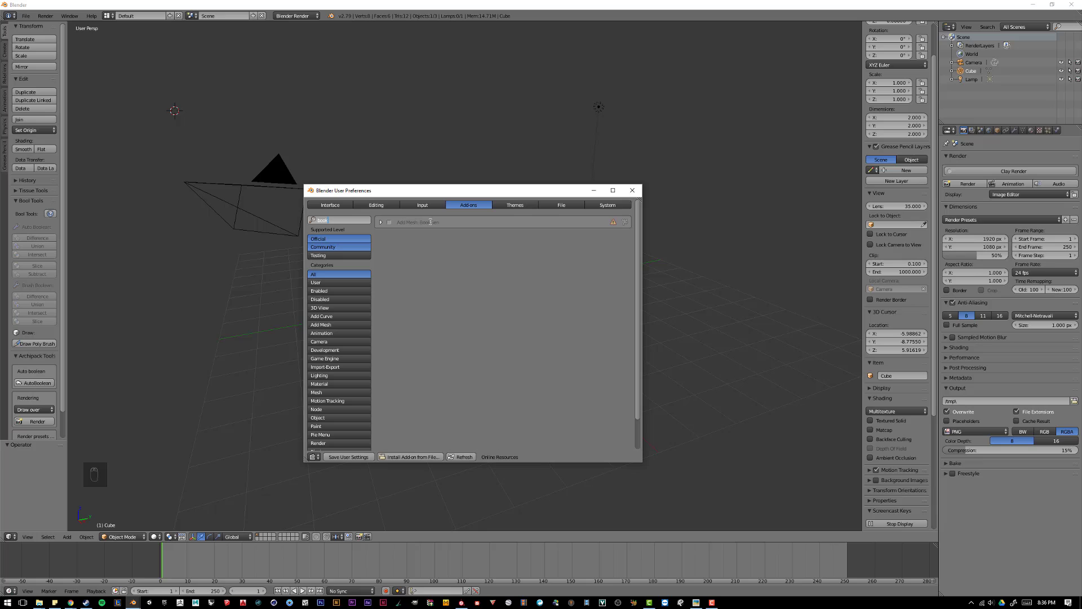
{"action": "key", "text": "Return"}
{"action": "left_click", "coordinate": [389, 223]}
{"action": "left_click", "coordinate": [348, 456]}
- Close the preferences and widen the tool shelf, browsing its tool tabs
{"action": "left_click", "coordinate": [632, 190]}
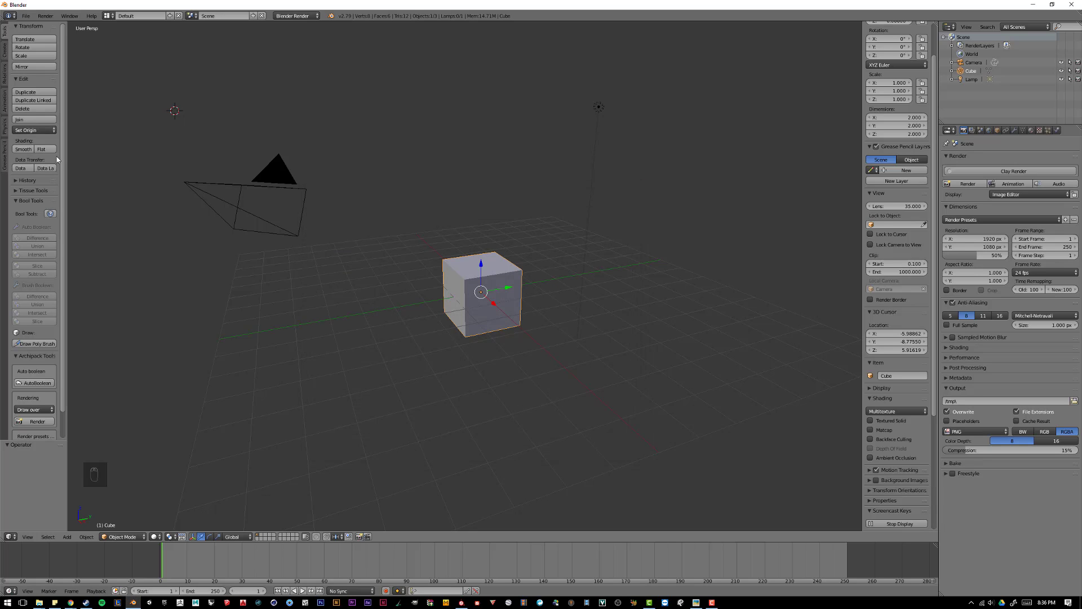
{"action": "left_click_drag", "start_coordinate": [67, 149], "coordinate": [85, 147]}
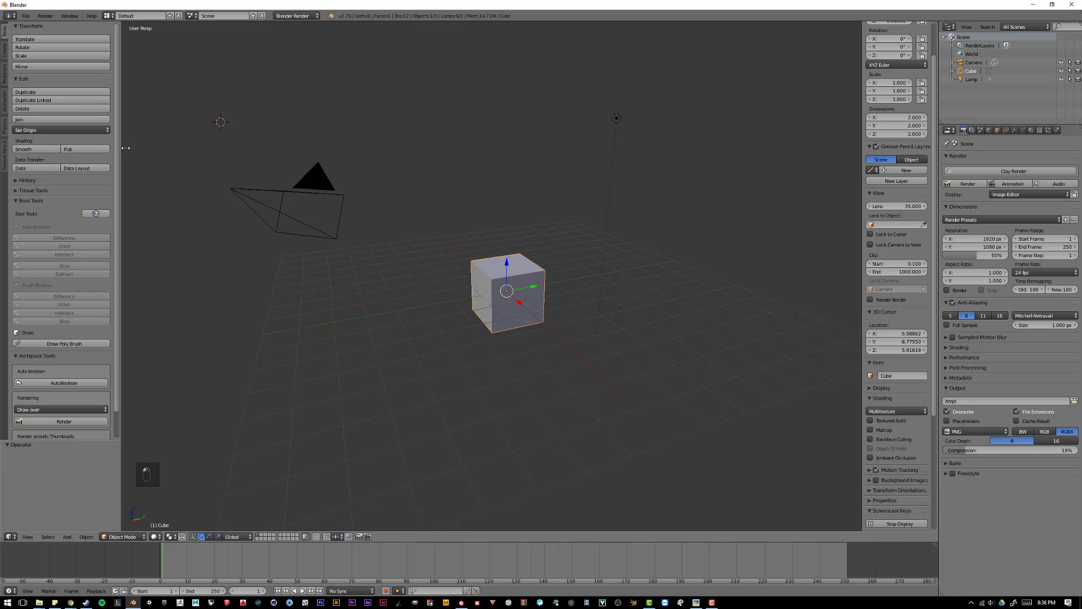
{"action": "left_click_drag", "start_coordinate": [126, 148], "coordinate": [130, 147]}
{"action": "scroll", "coordinate": [83, 151], "scroll_direction": "down", "scroll_amount": 2}
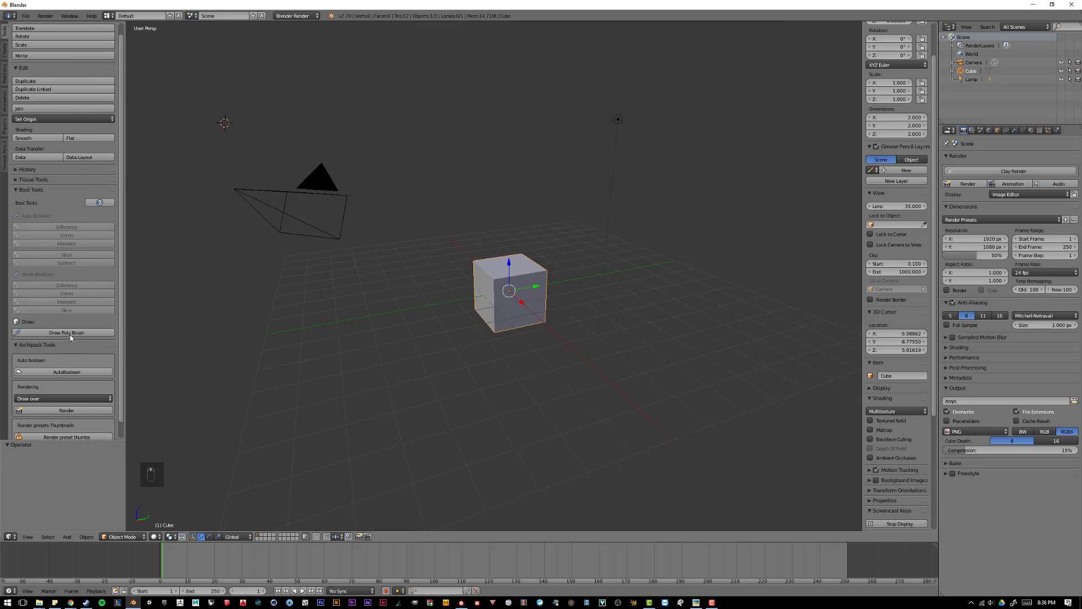
{"action": "scroll", "coordinate": [70, 361], "scroll_direction": "up", "scroll_amount": 2}
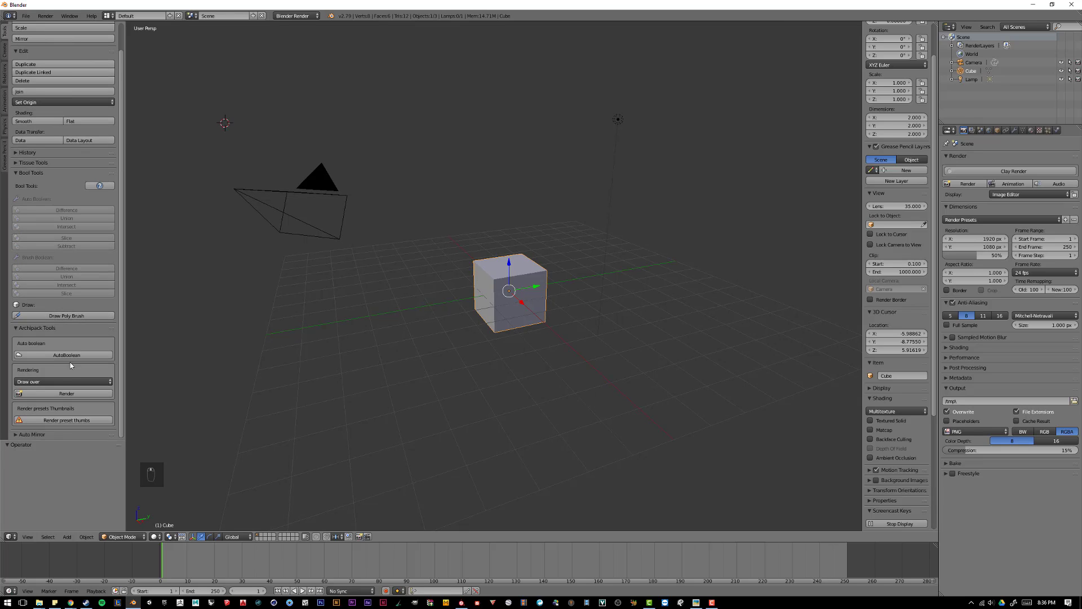
{"action": "left_click", "coordinate": [4, 81]}
{"action": "left_click", "coordinate": [5, 49]}
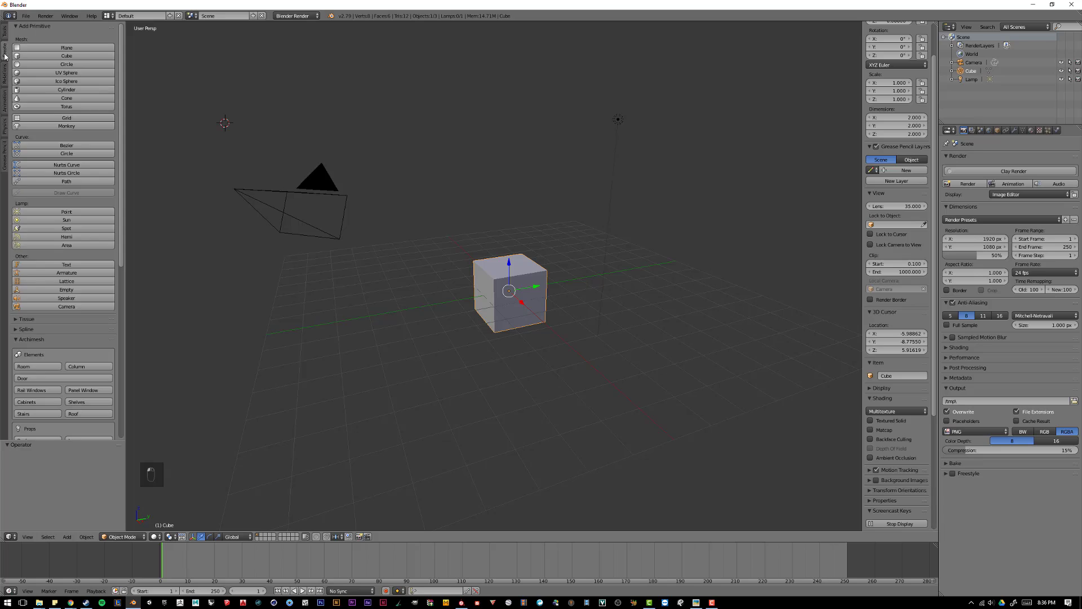
{"action": "left_click", "coordinate": [5, 73]}
{"action": "left_click", "coordinate": [5, 155]}
- Place the 3D cursor near (-0.74, -2.42, -0.41) and bring up the Shift+A add menu
{"action": "left_click", "coordinate": [417, 319]}
{"action": "key", "text": "shift+a"}
{"action": "mouse_move", "coordinate": [419, 321]}
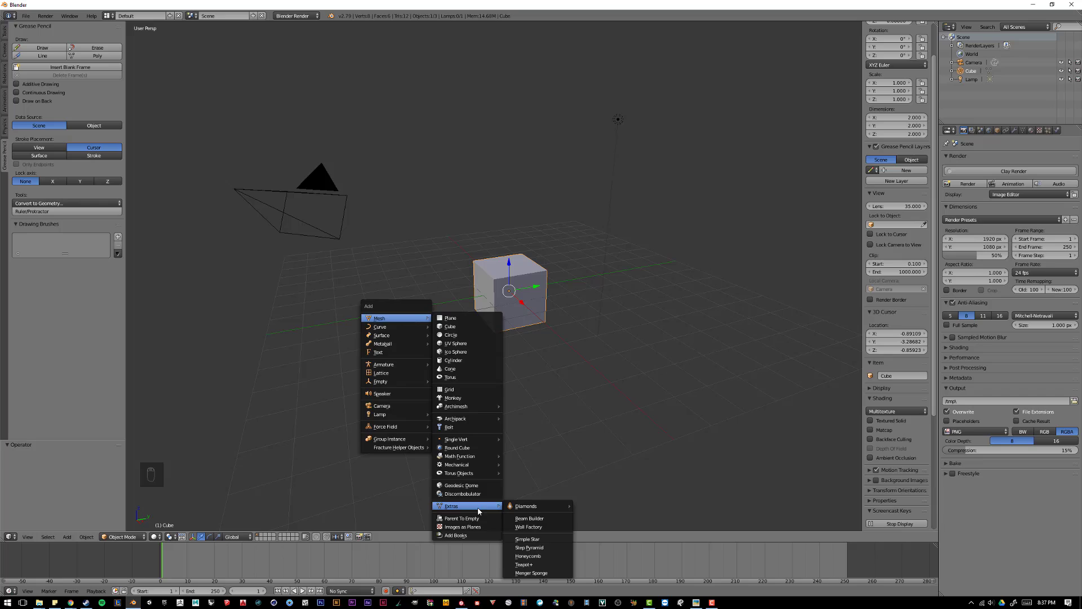
{"action": "left_click", "coordinate": [442, 307]}
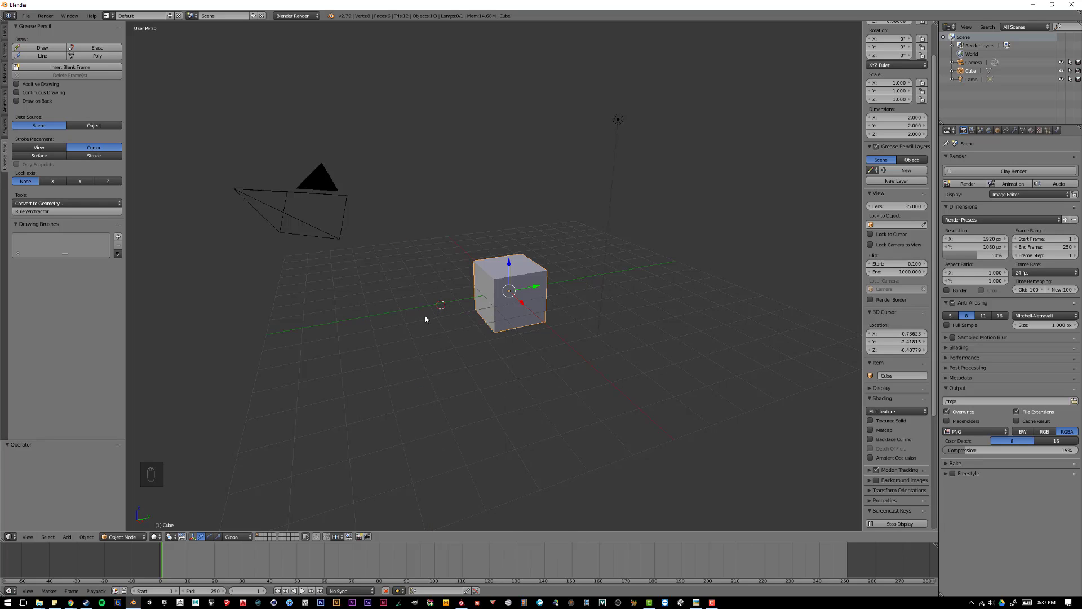
{"action": "key", "text": "shift+a"}
{"action": "mouse_move", "coordinate": [431, 310]}
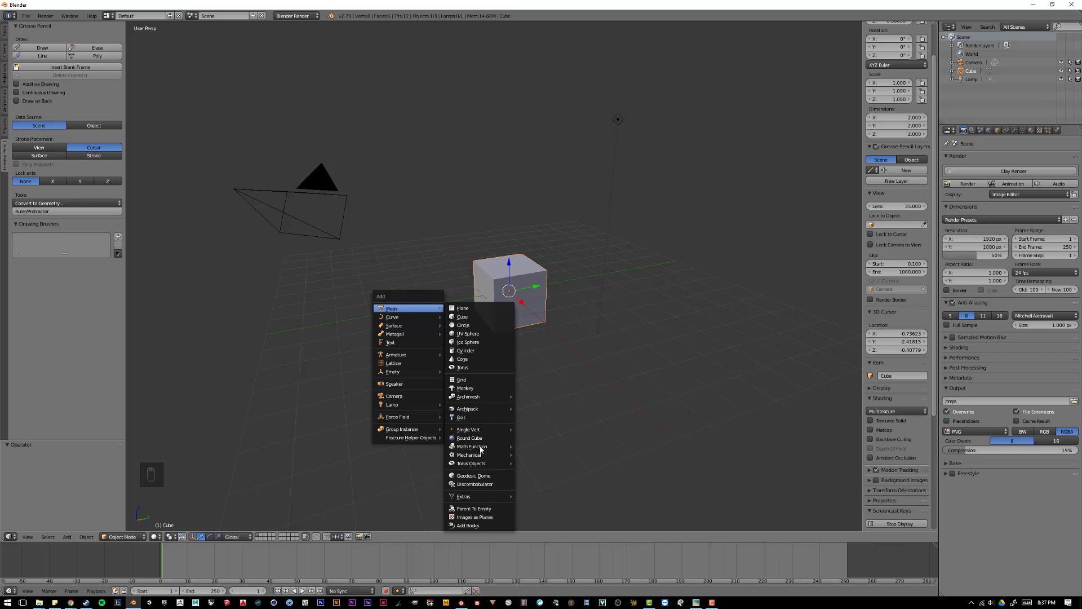
- Add a BookGen book and expand its settings panel to show all options
{"action": "left_click", "coordinate": [478, 526]}
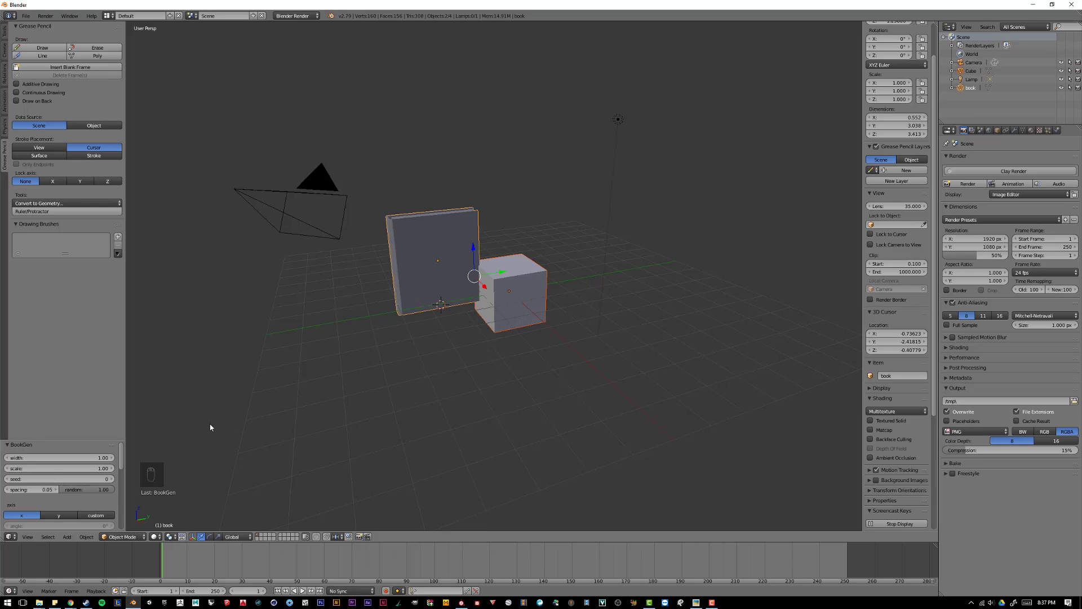
{"action": "left_click_drag", "start_coordinate": [91, 428], "coordinate": [90, 281]}
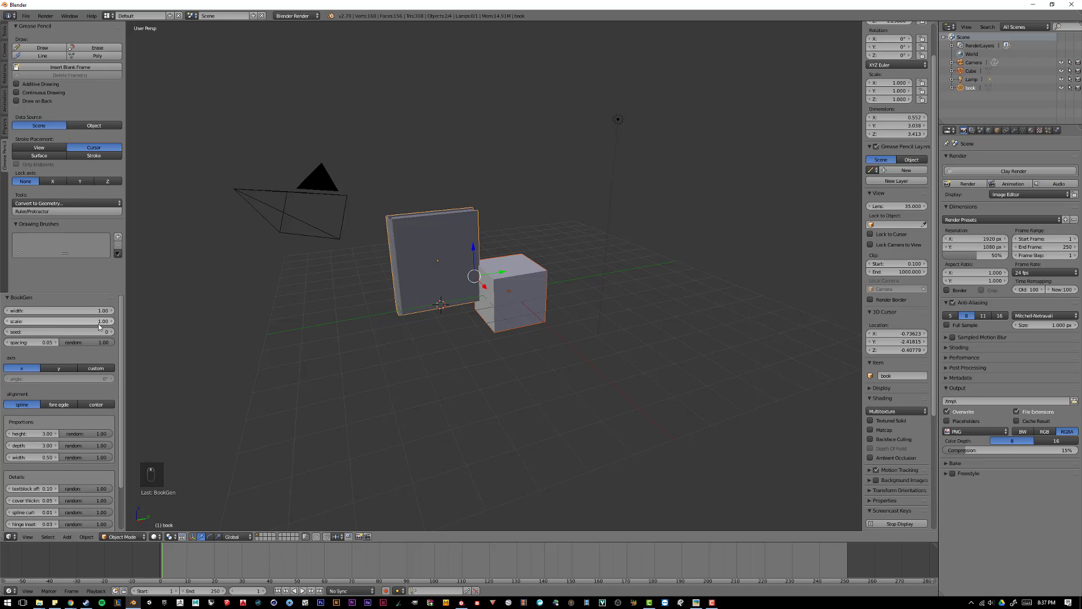
{"action": "scroll", "coordinate": [357, 337], "scroll_direction": "down", "scroll_amount": 3}
{"action": "middle_click_drag", "start_coordinate": [357, 336], "coordinate": [192, 303]}
{"action": "scroll", "coordinate": [505, 280], "scroll_direction": "up", "scroll_amount": 3}
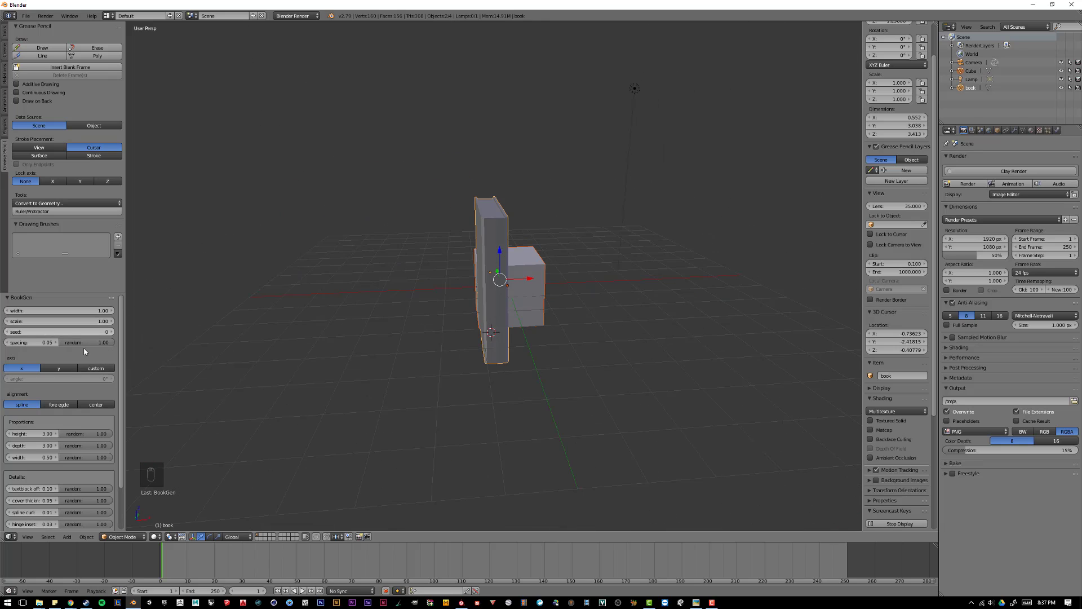
{"action": "middle_click_drag", "start_coordinate": [133, 358], "coordinate": [362, 327]}
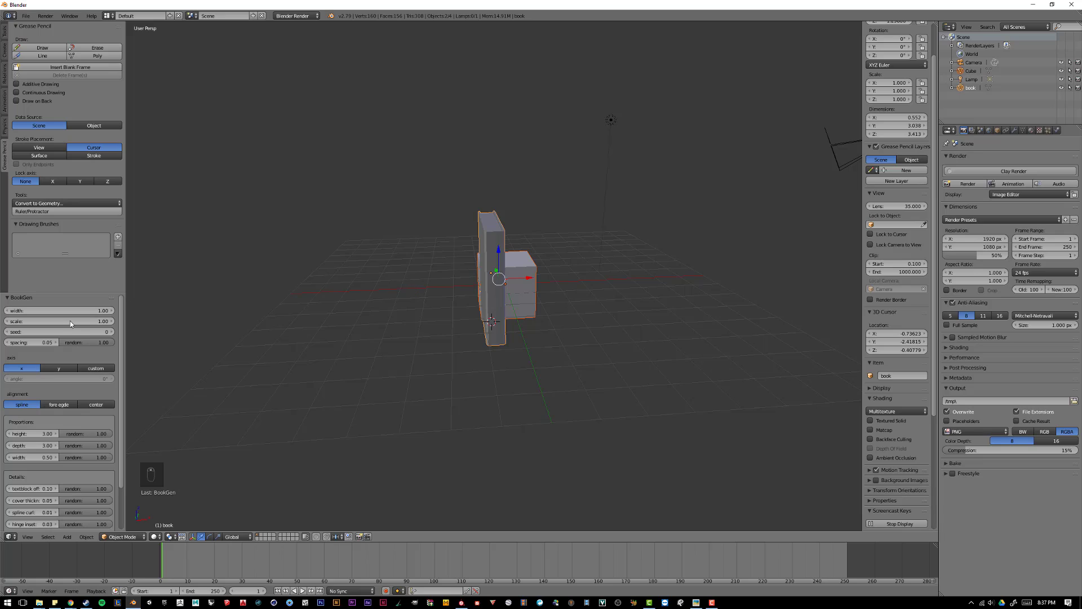
{"action": "scroll", "coordinate": [79, 339], "scroll_direction": "down", "scroll_amount": 2}
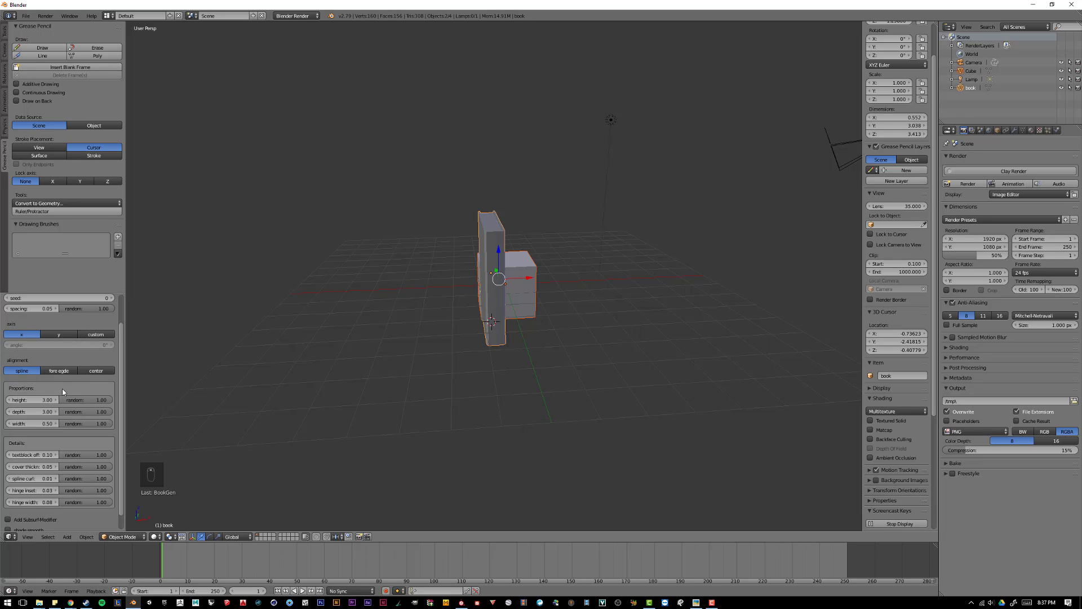
{"action": "scroll", "coordinate": [62, 388], "scroll_direction": "up", "scroll_amount": 2}
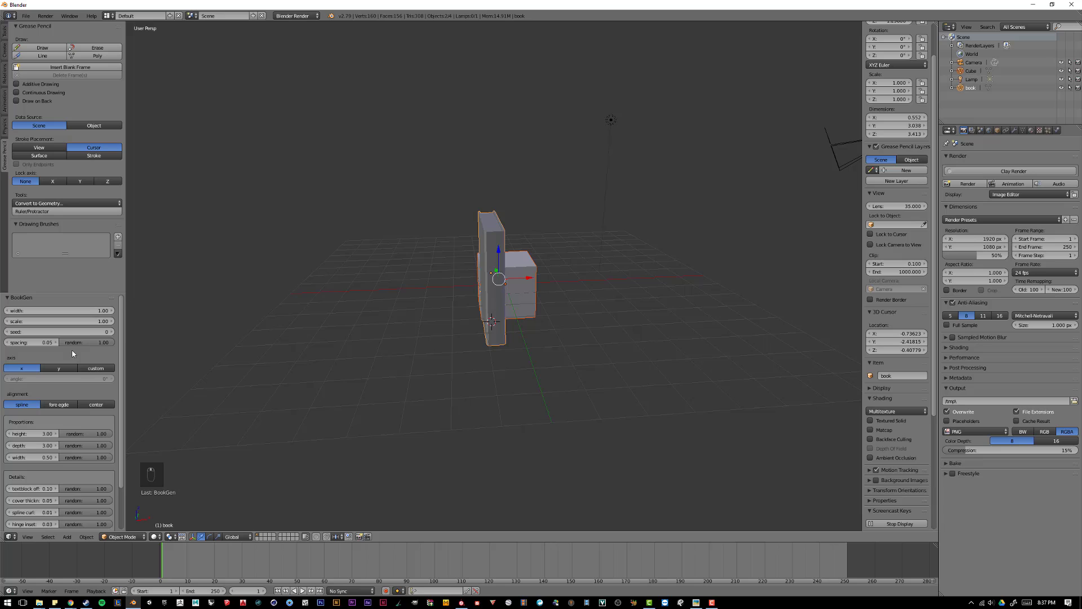
{"action": "middle_click_drag", "start_coordinate": [241, 337], "coordinate": [264, 340]}
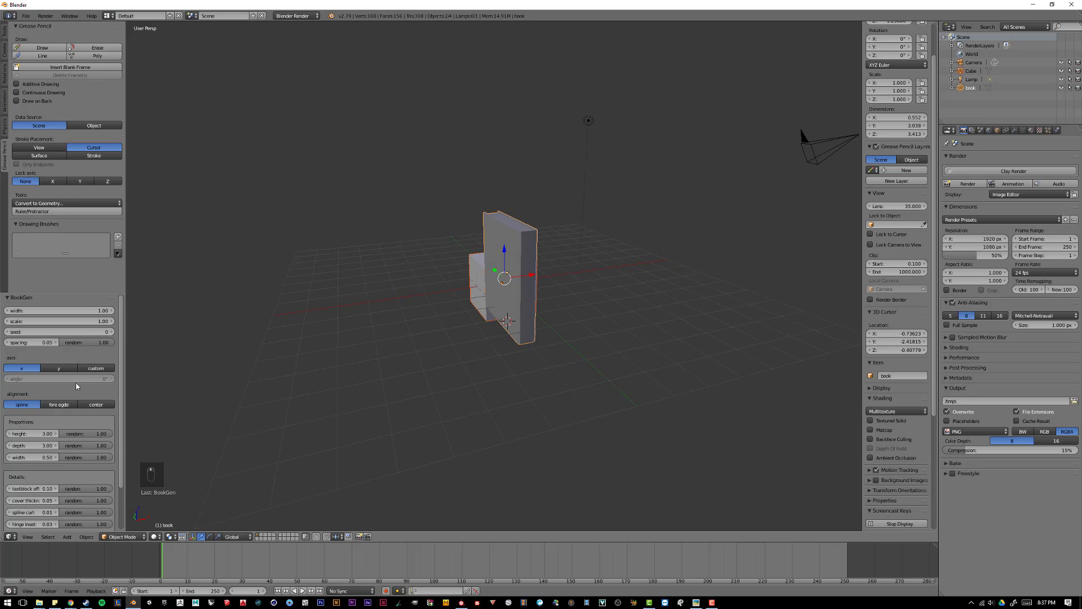
- Drag the settings into a row of books: width 7.18, scale 1.36, seed 19
{"action": "mouse_move", "coordinate": [45, 313]}
{"action": "left_mouse_down"}
{"action": "mouse_move", "coordinate": [115, 316]}
{"action": "mouse_move", "coordinate": [24, 312]}
{"action": "left_mouse_up"}
{"action": "middle_click_drag", "start_coordinate": [152, 313], "coordinate": [482, 317]}
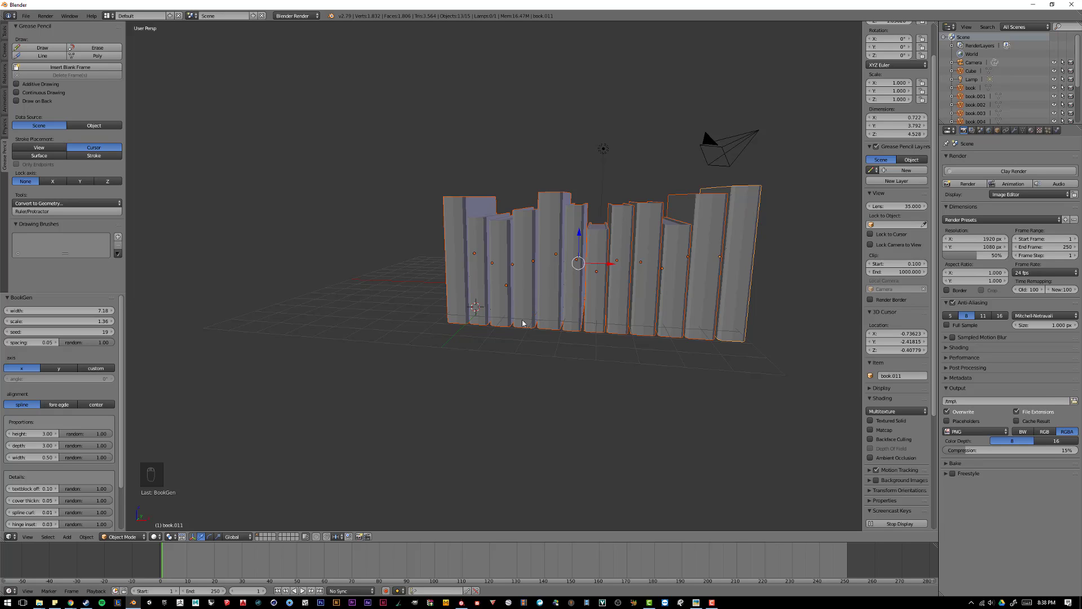
{"action": "middle_click_drag", "start_coordinate": [585, 345], "coordinate": [542, 331]}
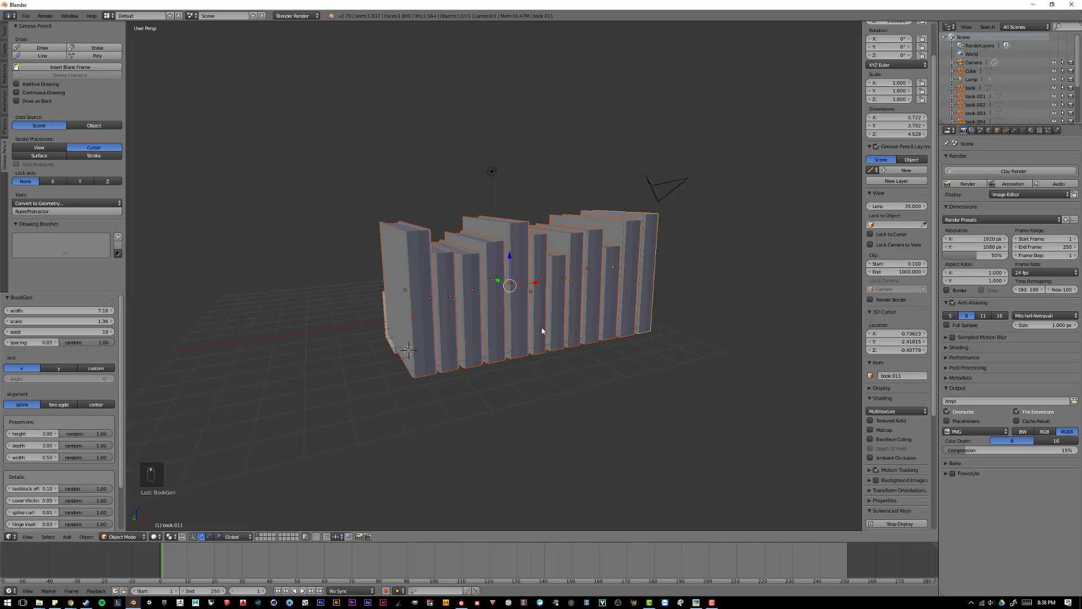